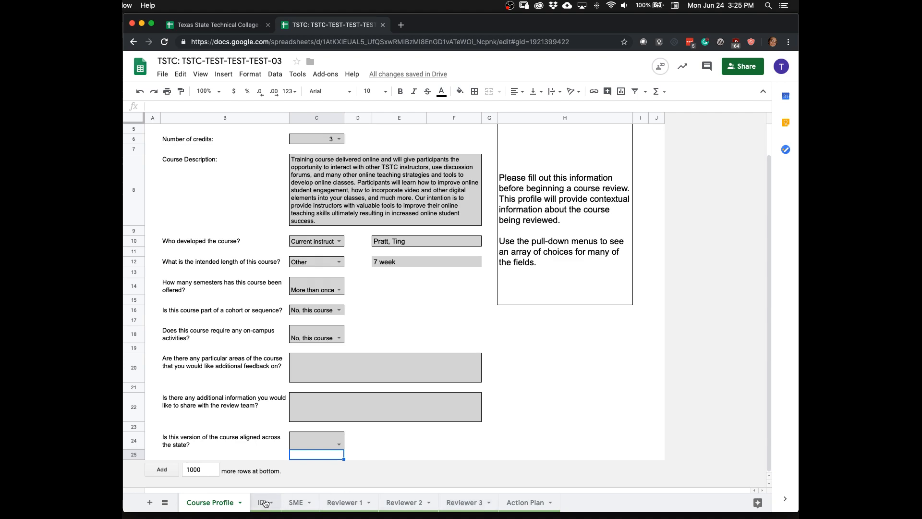
Look through the ID, SME, Reviewer 1, Reviewer 2 and Reviewer 3 sheets of the course review workbook
click(265, 502)
mouse_move(425, 324)
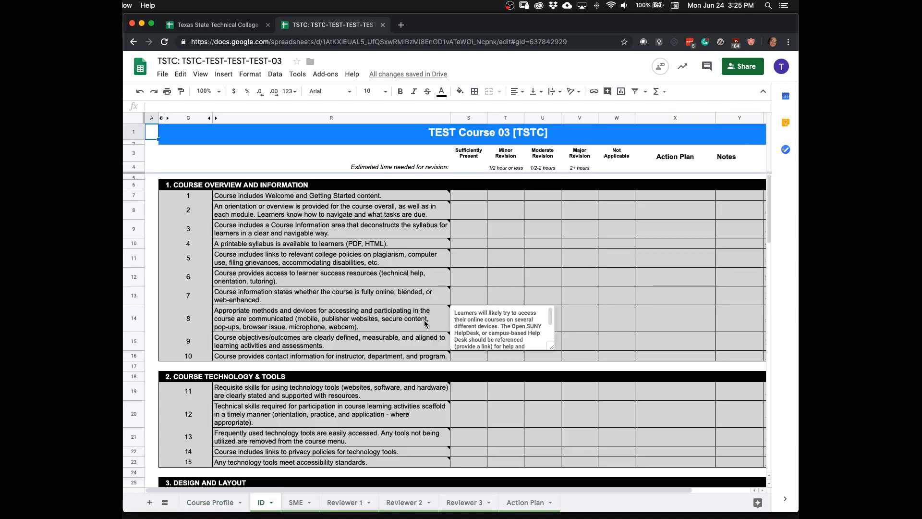
click(508, 244)
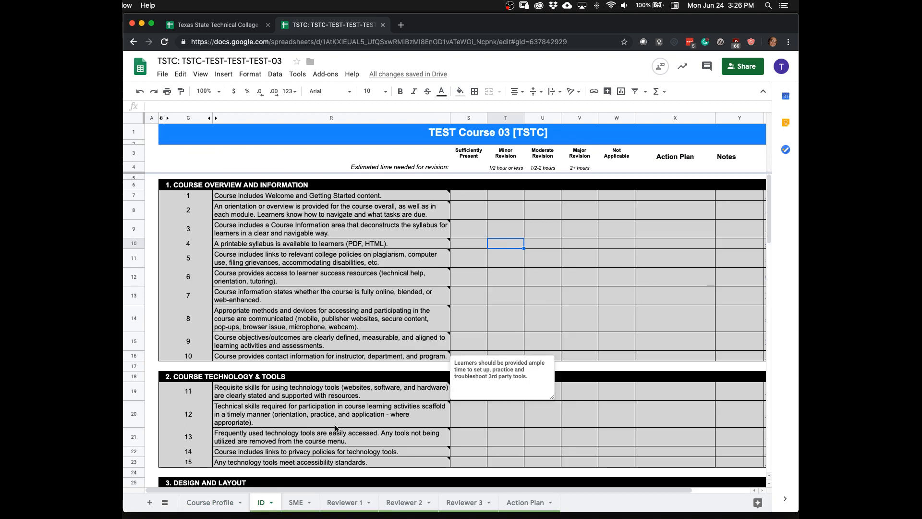
click(296, 504)
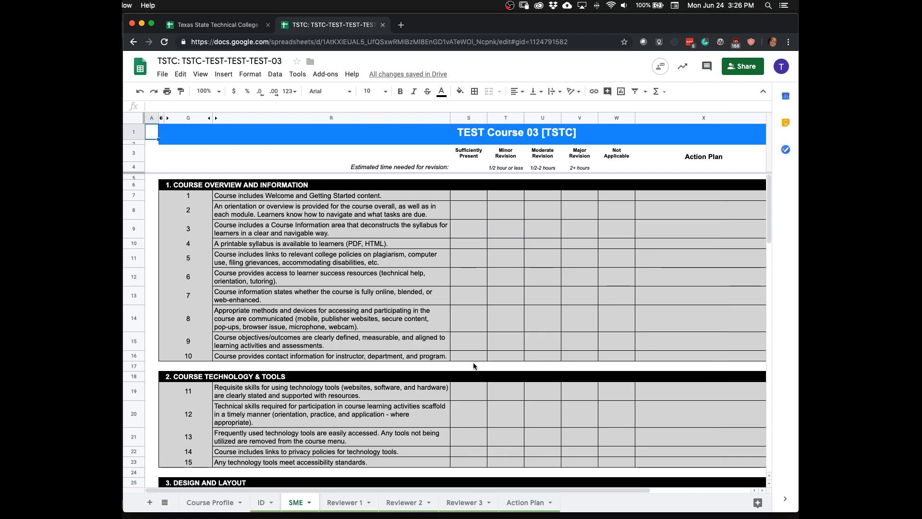
click(352, 504)
click(411, 505)
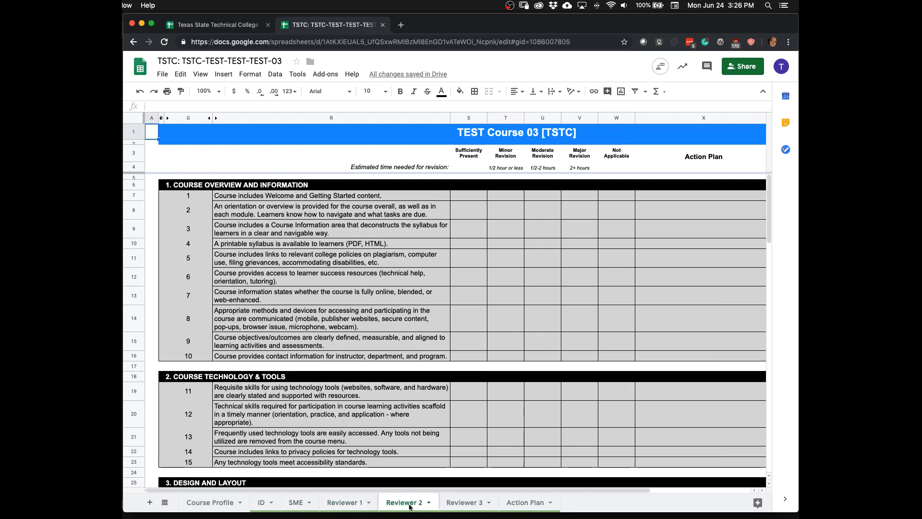
click(460, 503)
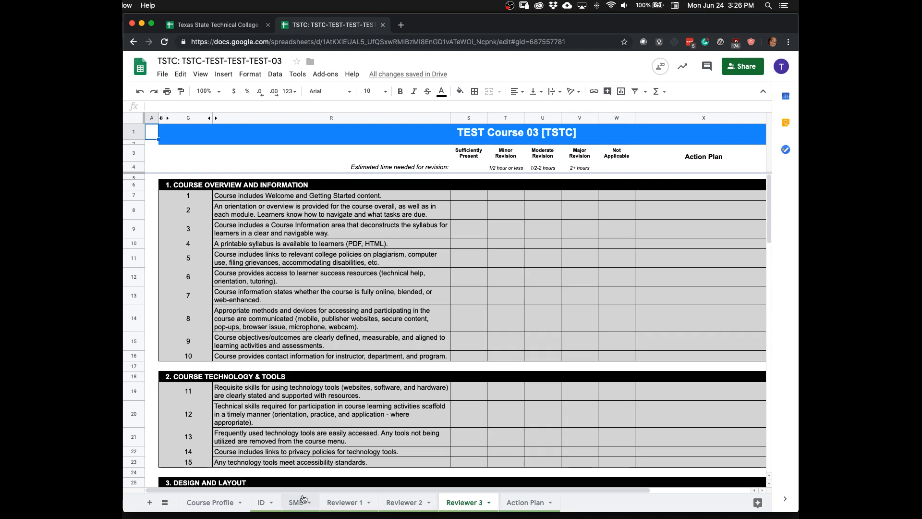
Return to the ID sheet and examine its rubric standards from Course Overview and Information through Mobile Standards
click(266, 501)
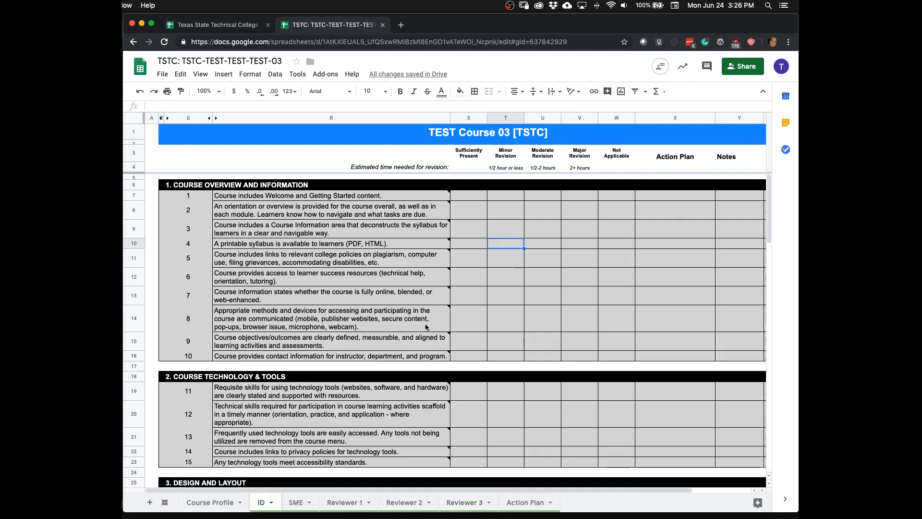
mouse_move(426, 327)
click(511, 198)
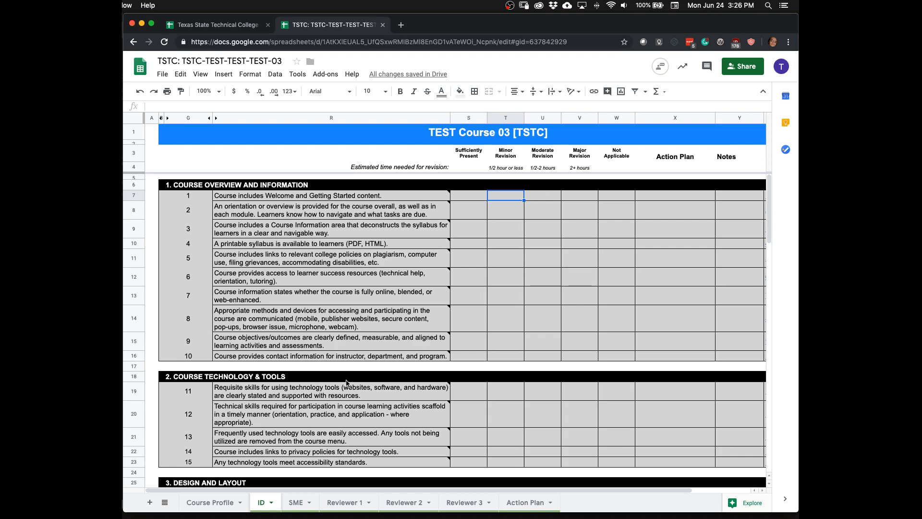
scroll(343, 381, down, 5)
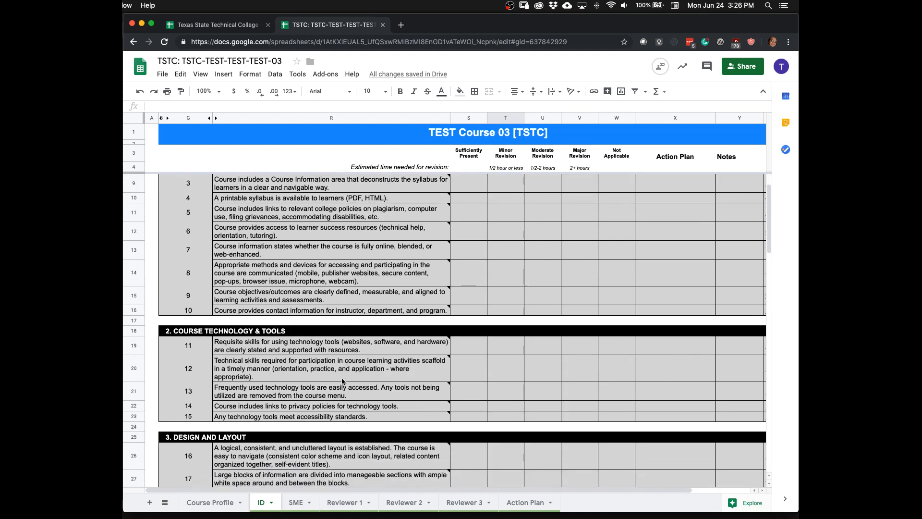
scroll(343, 380, down, 10)
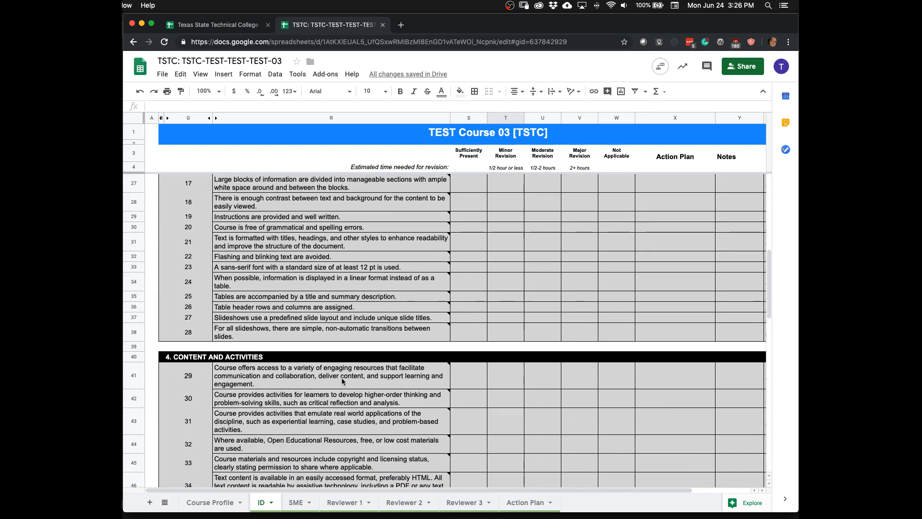
scroll(343, 381, down, 13)
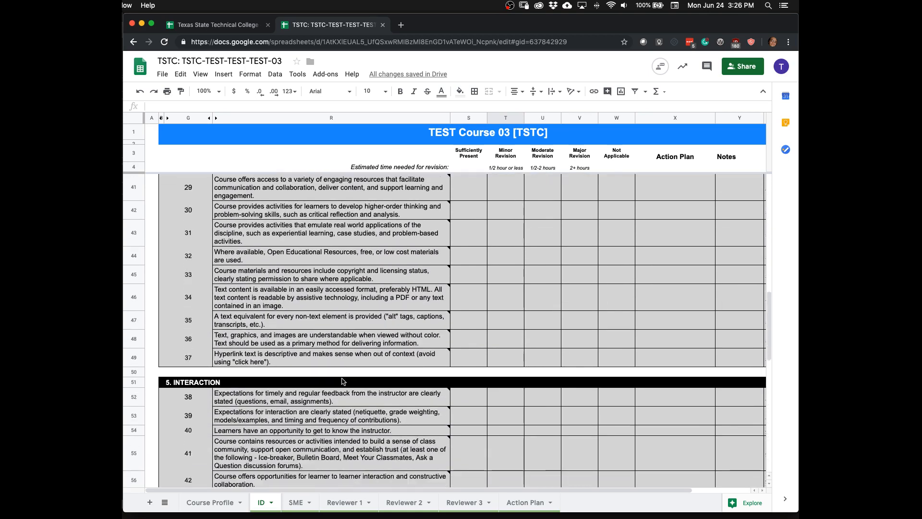
scroll(343, 381, down, 9)
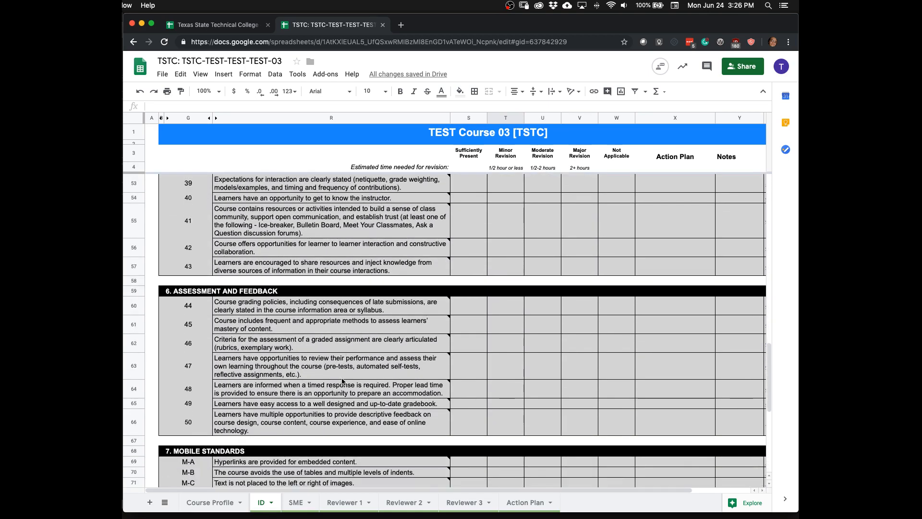
scroll(343, 381, down, 1)
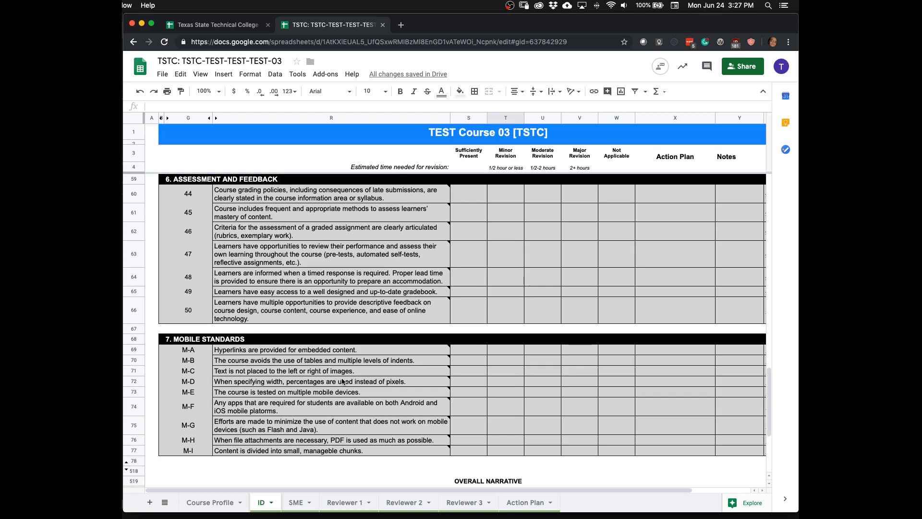
scroll(531, 353, up, 1)
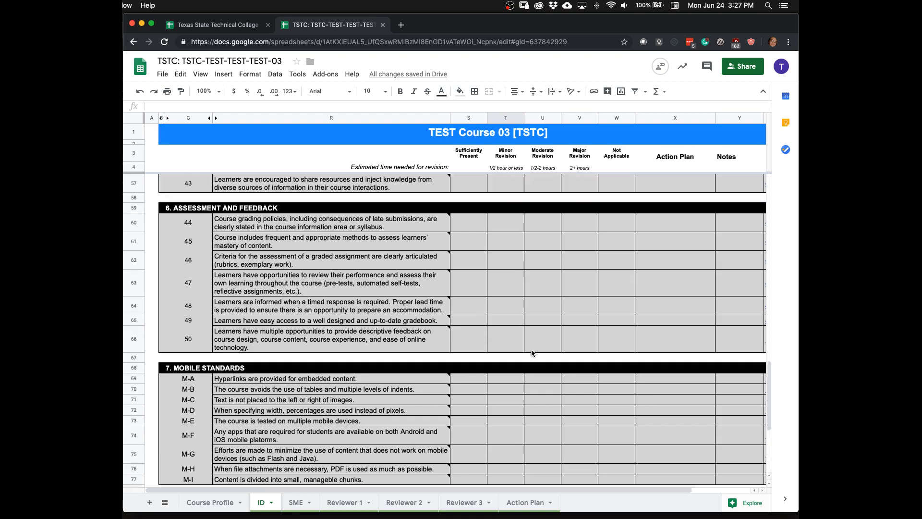
scroll(532, 353, up, 15)
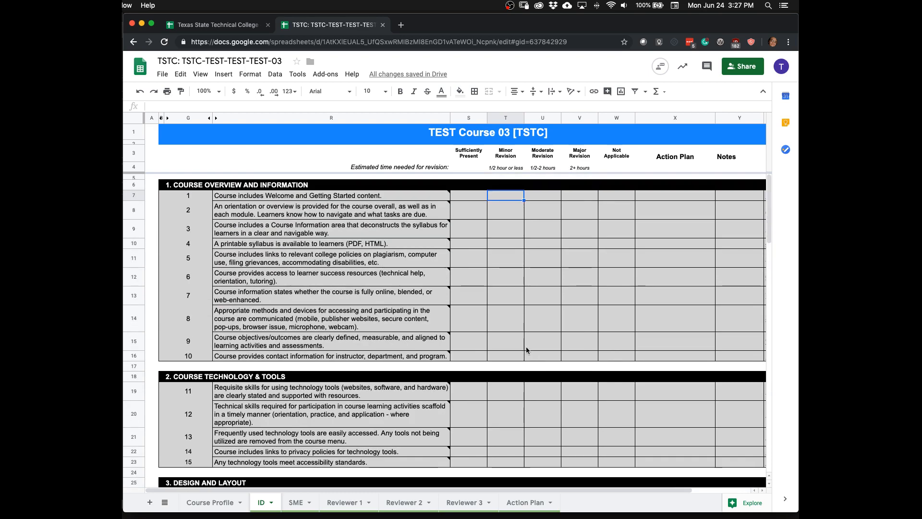
Read the explanatory notes attached to standards 1, 3 and 10 in the Course Overview and Information section
mouse_move(386, 226)
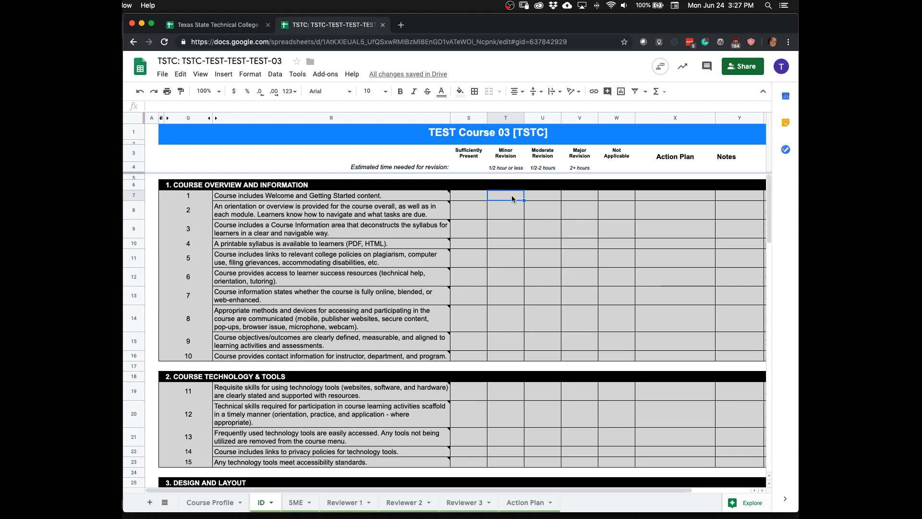
mouse_move(420, 358)
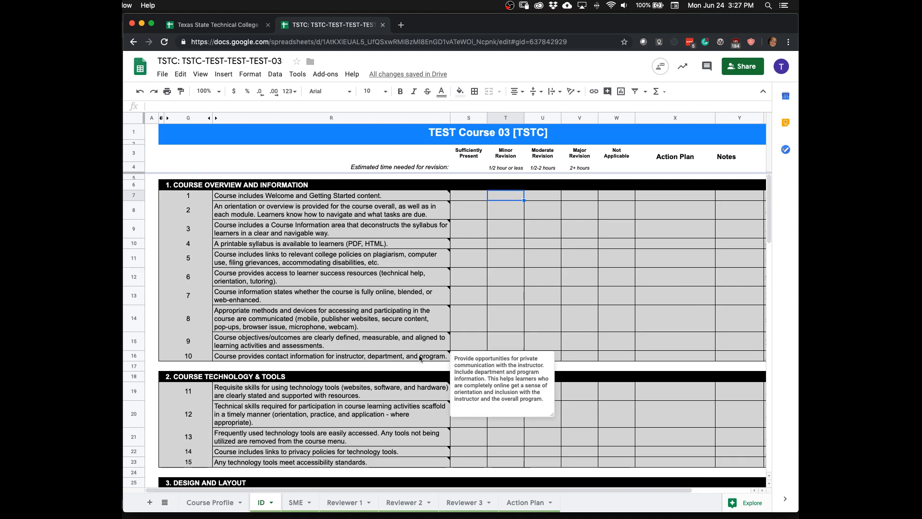
mouse_move(354, 197)
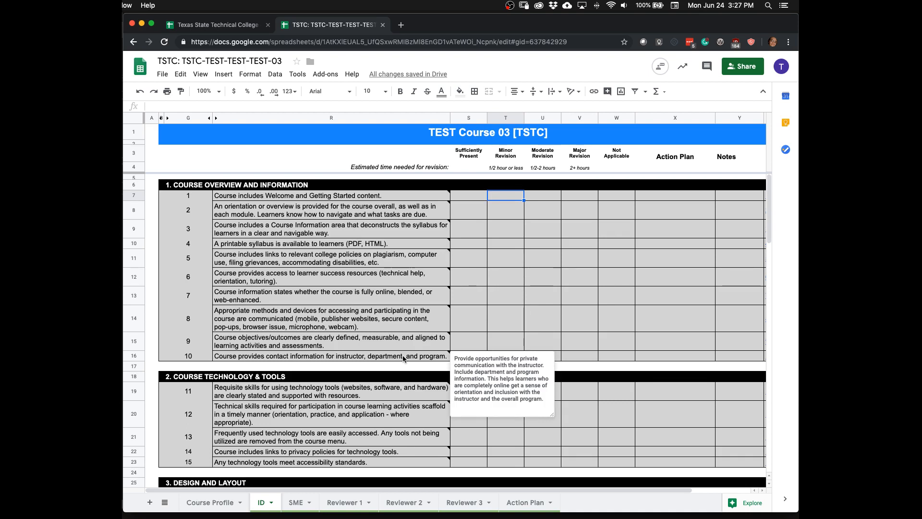
Open the "8. Need ideas?" link in the row of standard 8
click(472, 329)
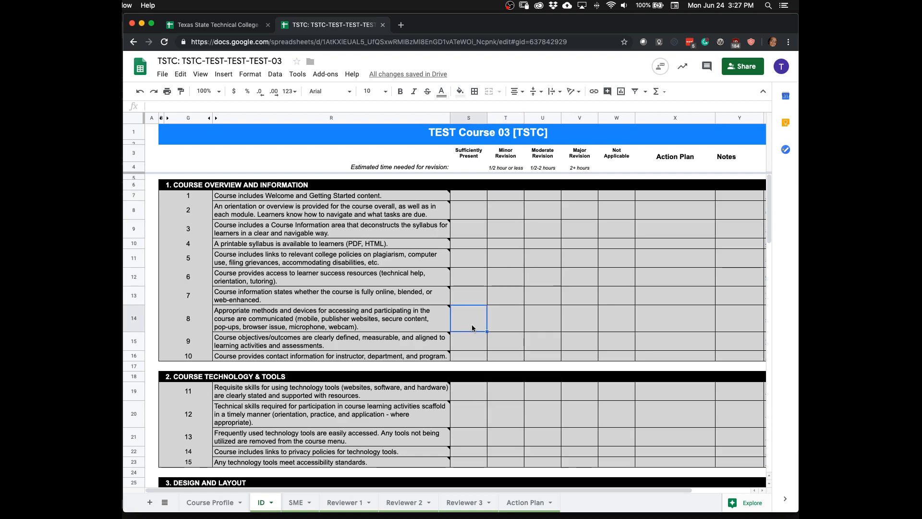
scroll(472, 328, right, 3)
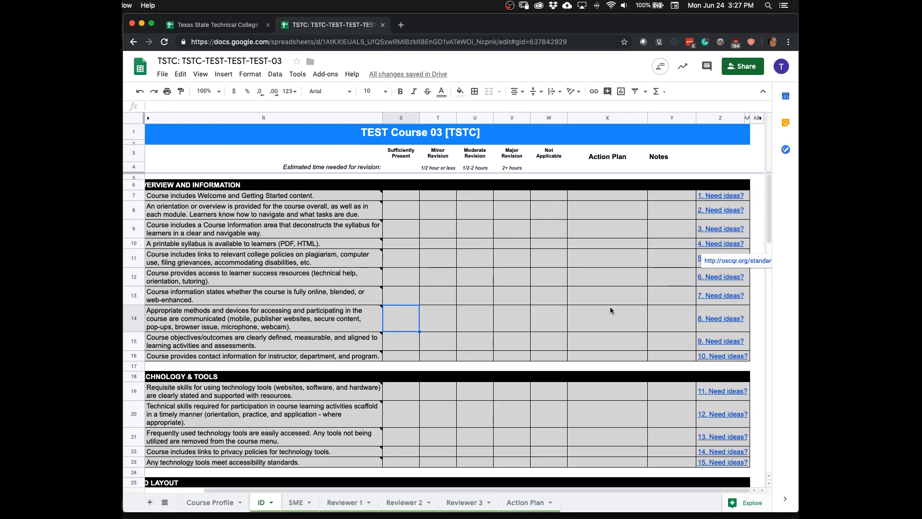
click(712, 320)
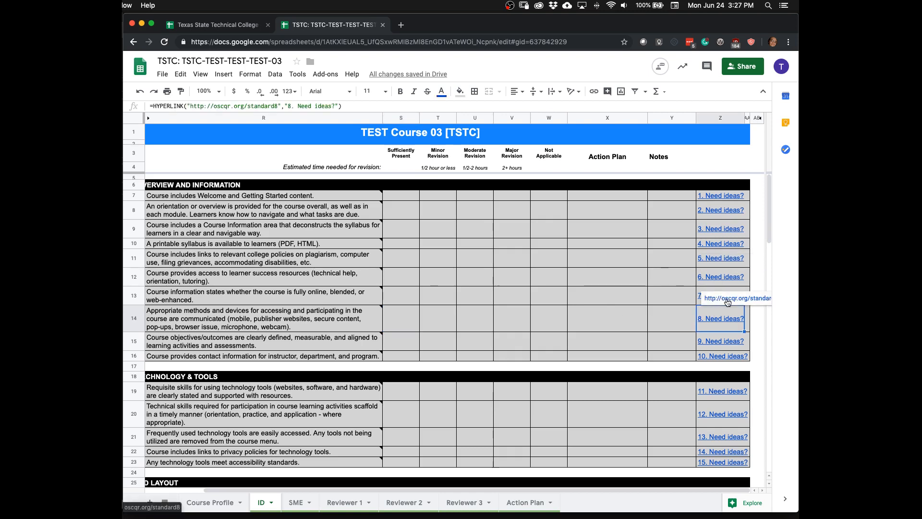
click(728, 301)
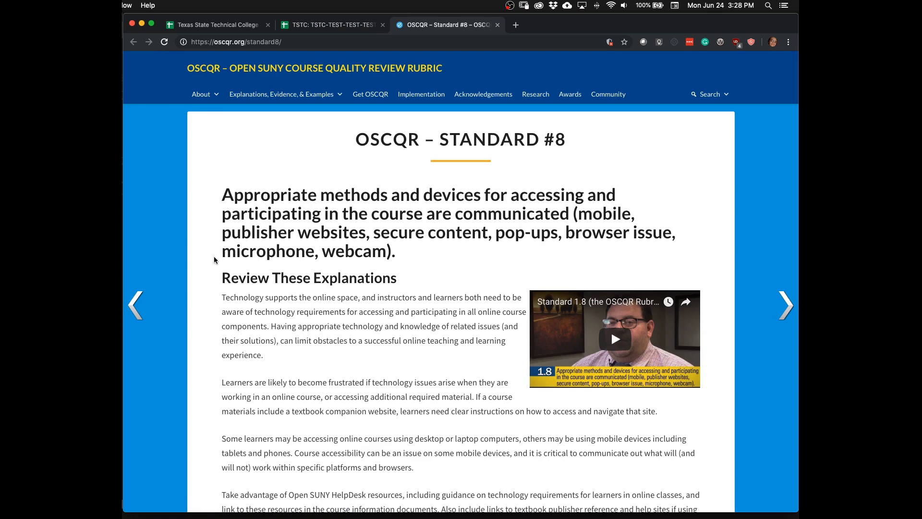
Read the explanations, course refresh ideas and related resources on the OSCQR Standard #8 page
scroll(219, 307, down, 3)
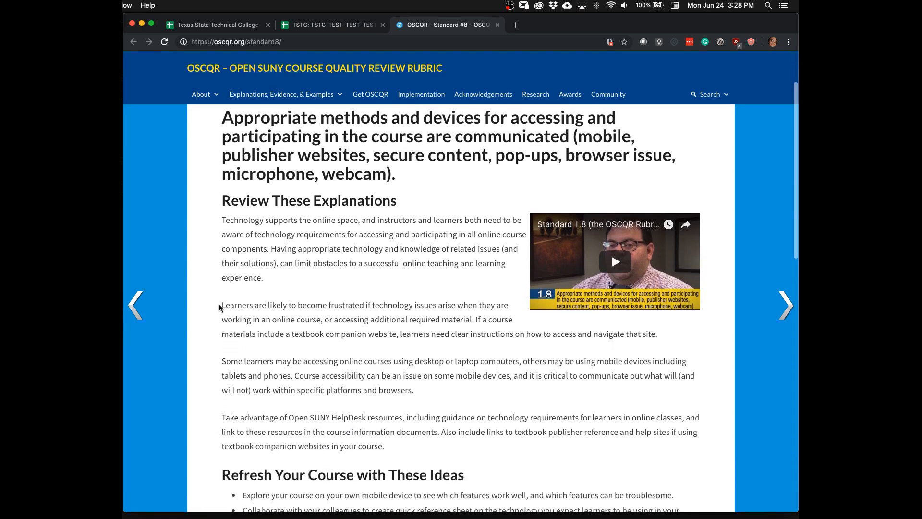
scroll(220, 308, down, 1)
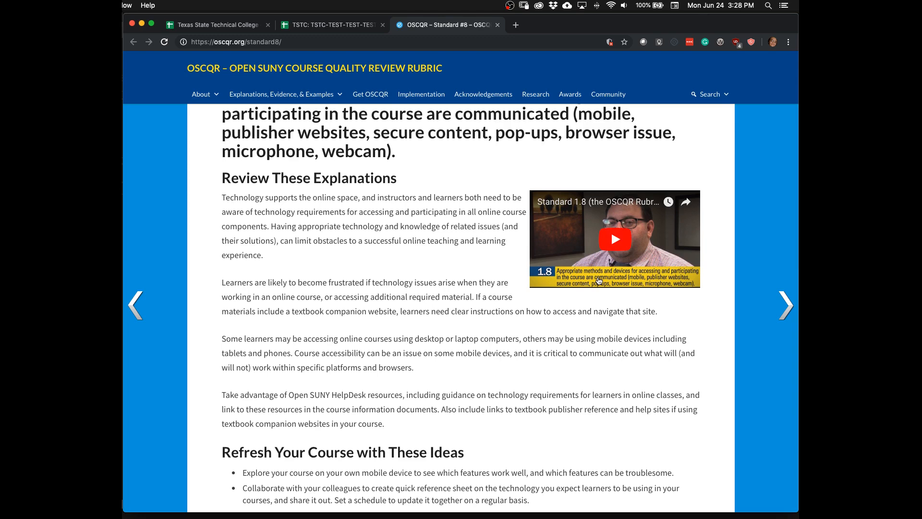
scroll(599, 281, down, 7)
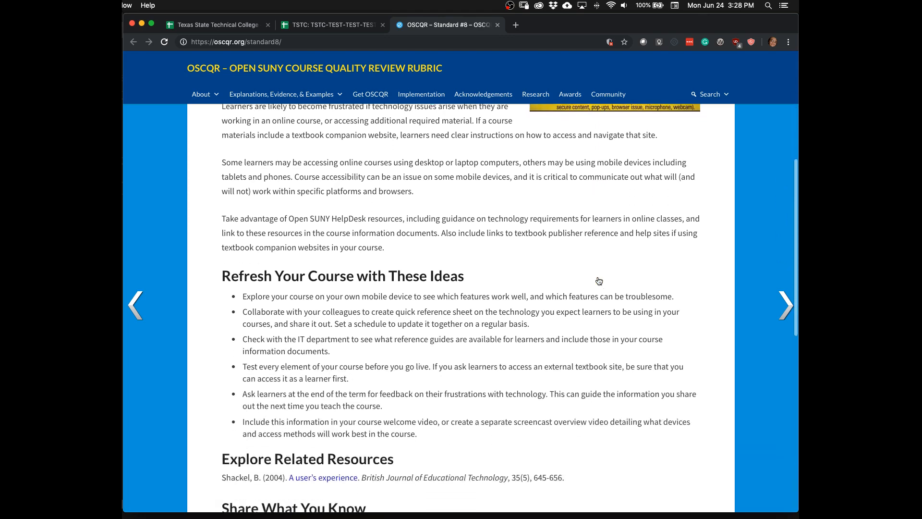
scroll(599, 281, down, 3)
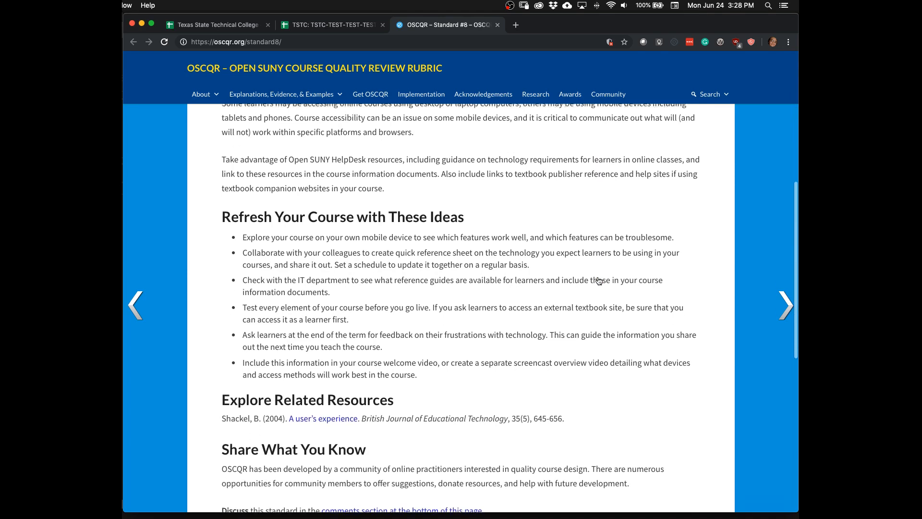
scroll(599, 282, down, 5)
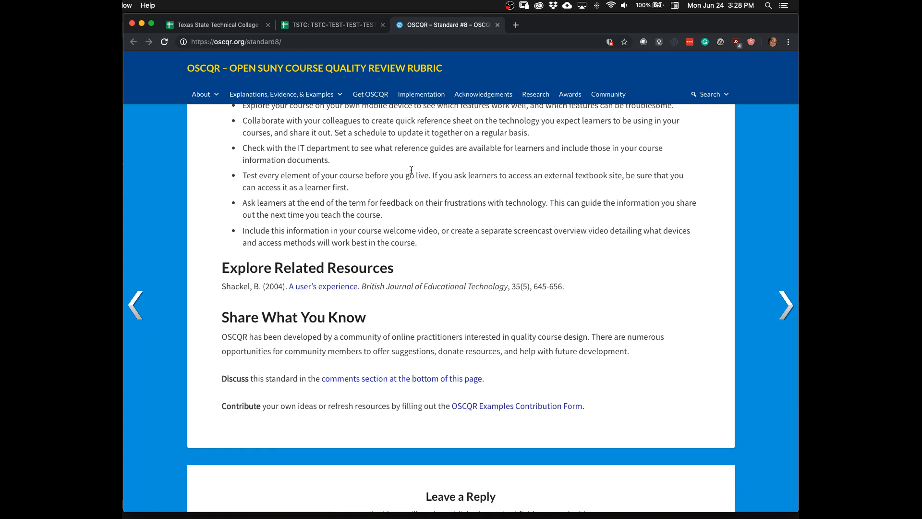
Return to the TSTC review spreadsheet and mark standard 1 as Sufficiently Present with an "x"
click(337, 25)
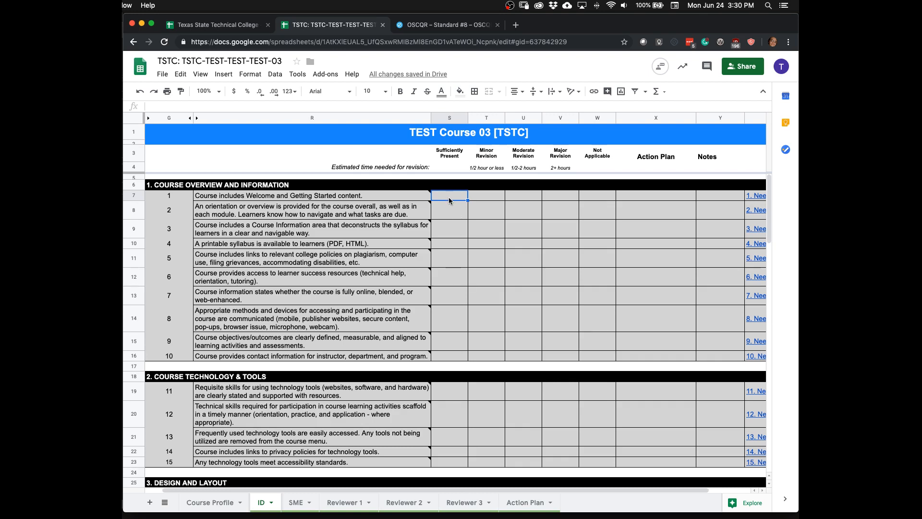
text(x)
key(Tab)
key(Return)
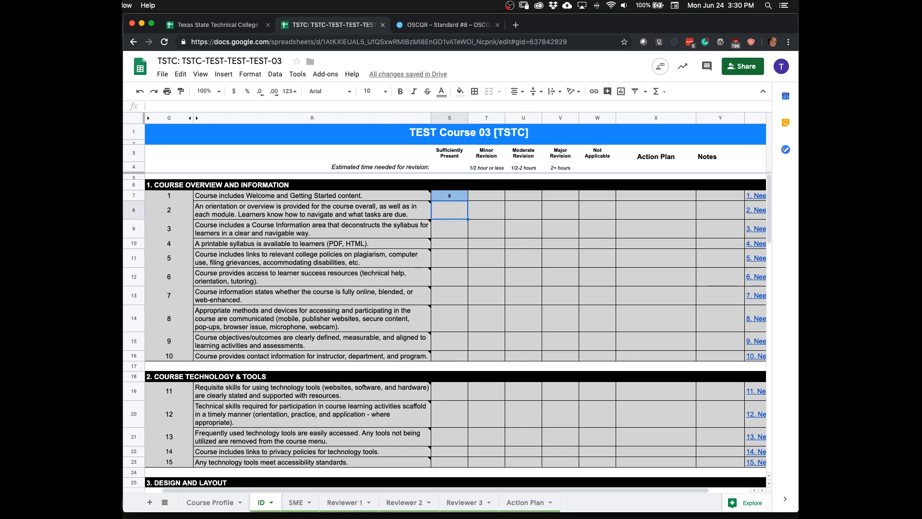
key(Up)
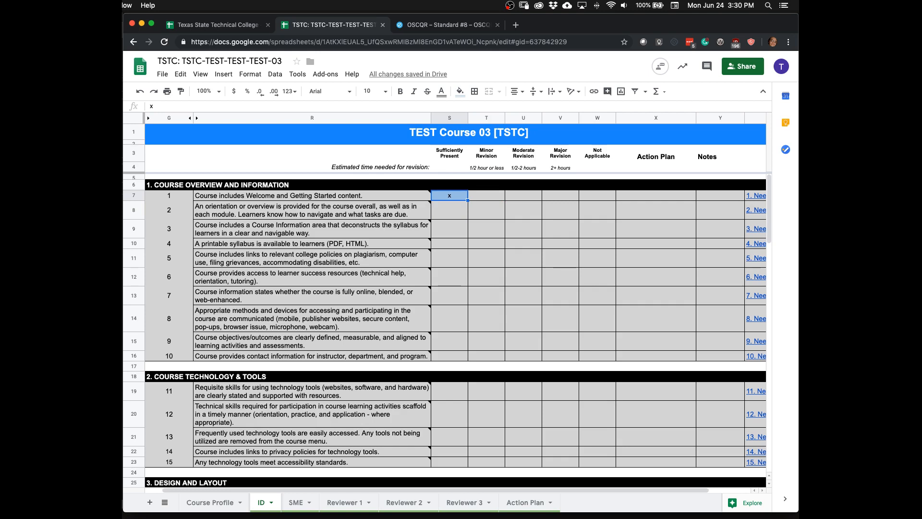
Enter an "x" under Minor Revision for standard 2 and under Moderate Revision for standard 3
key(Down)
key(Right)
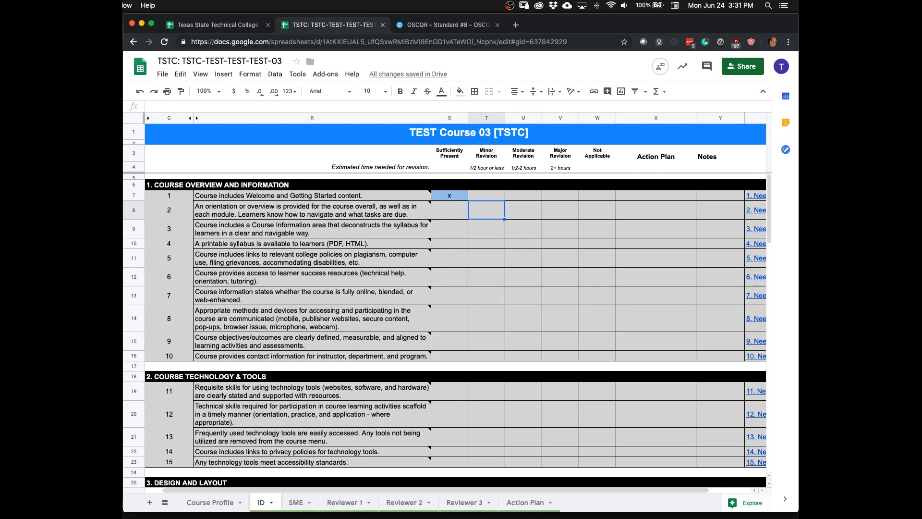
text(x)
key(Return)
key(Right)
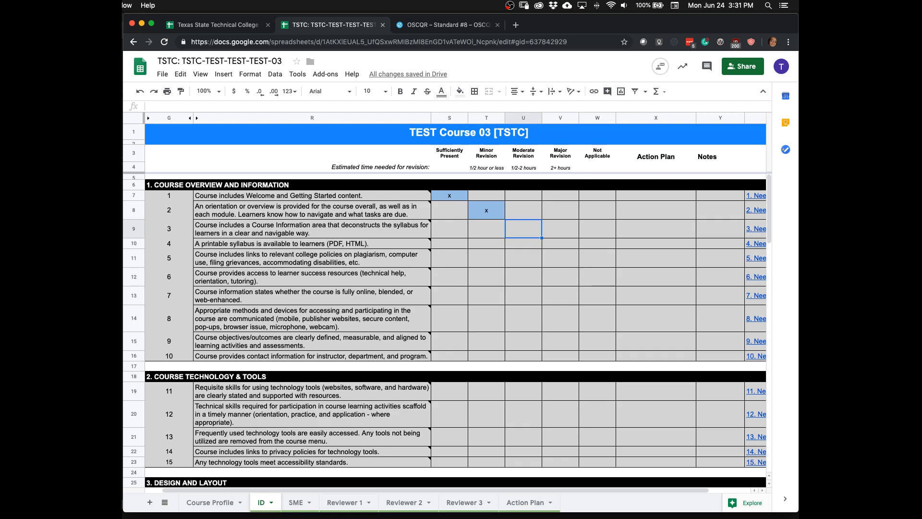
text(x)
key(Return)
Enter an "x" under Major Revision for standard 4 and under Not Applicable for standard 5
key(Right)
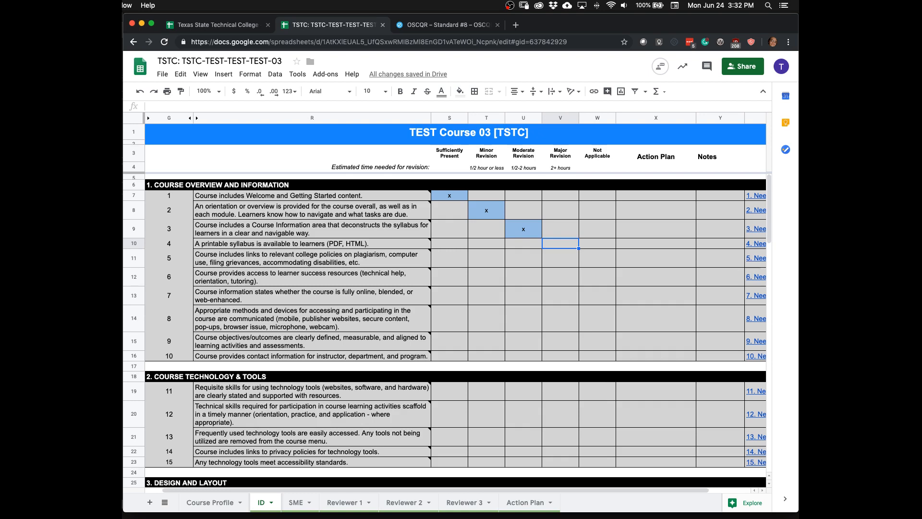
text(x)
key(Return)
key(Right)
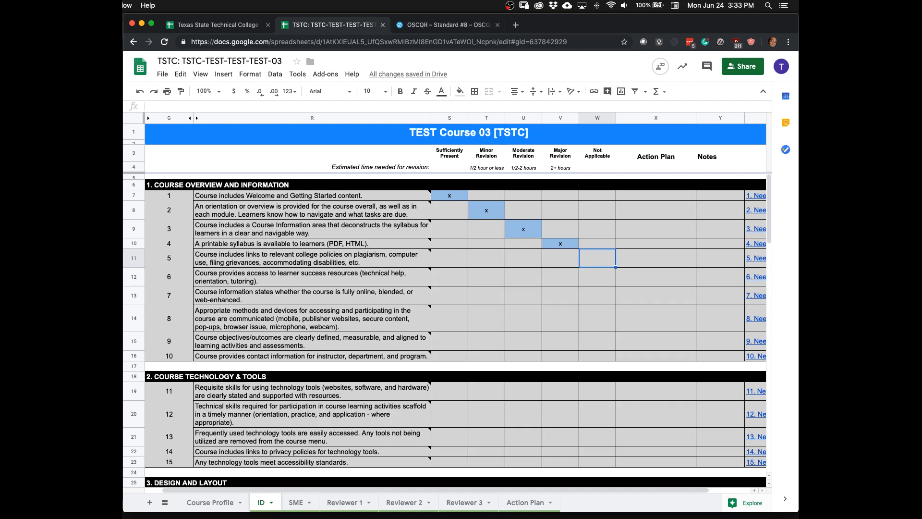
text(x)
key(Tab)
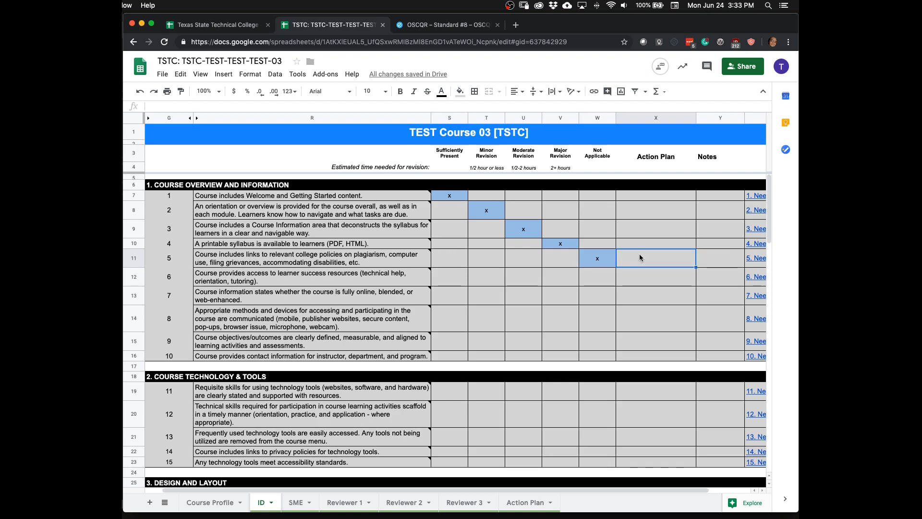
Enter the action plan comment "Should be in the course, but not currently." for standard 5
text(Should)
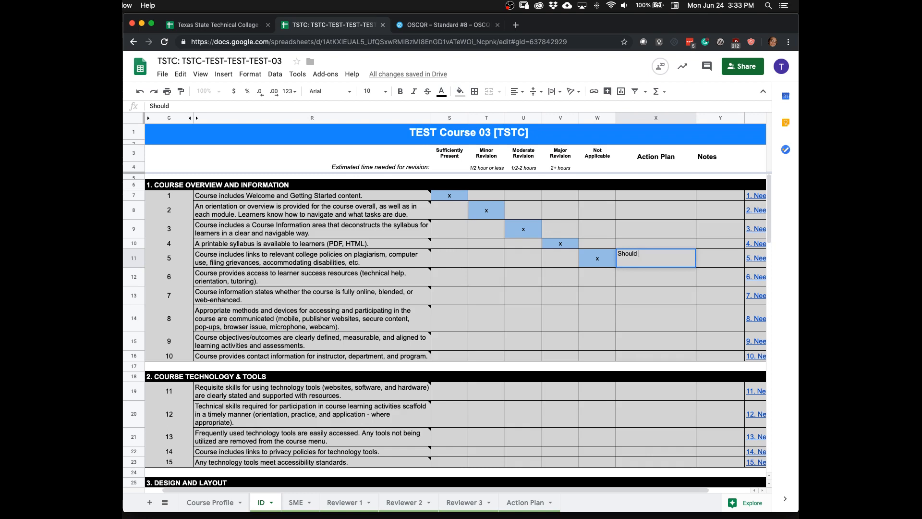
text( be in the course, but no)
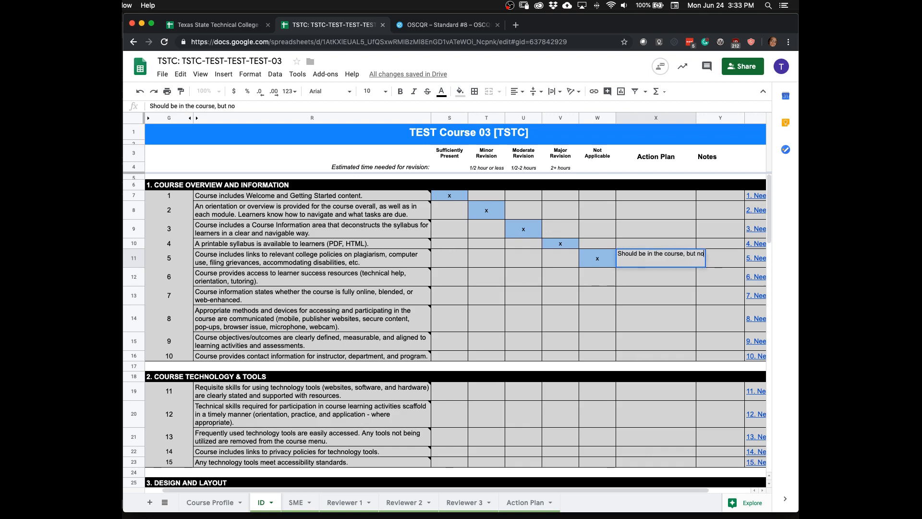
text(t curre)
text(ntly.)
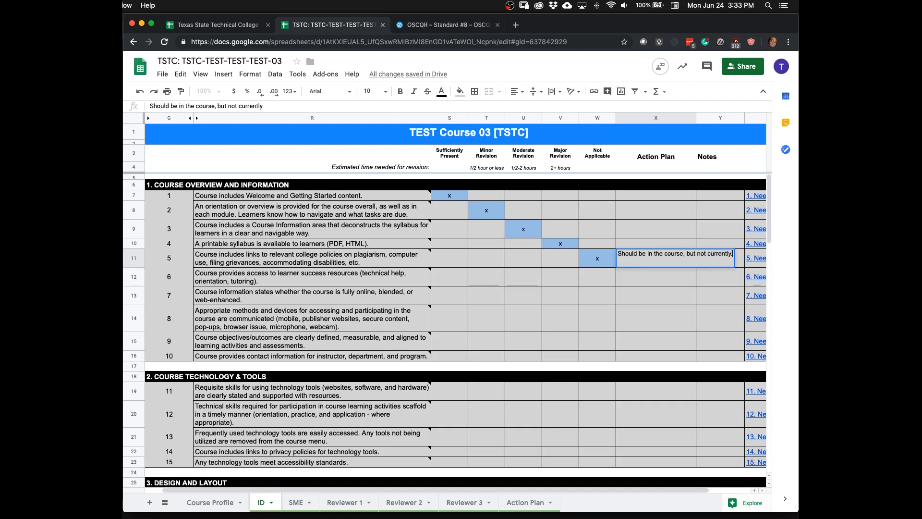
key(Return)
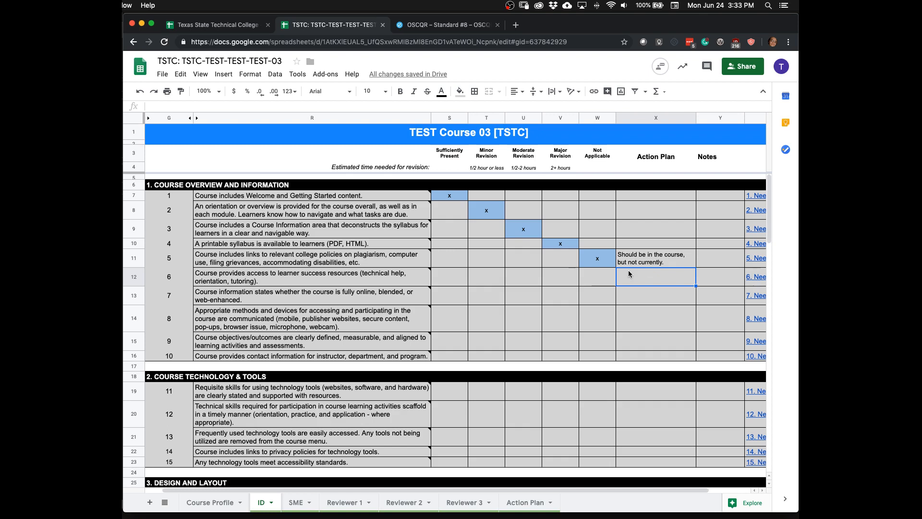
Add the note "Intro module" for standard 4 on the printable syllabus
scroll(634, 271, right, 2)
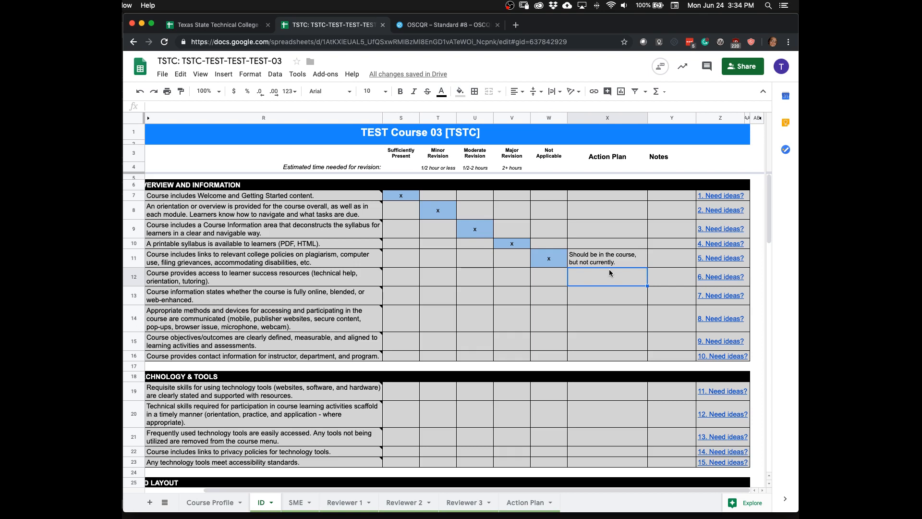
click(665, 282)
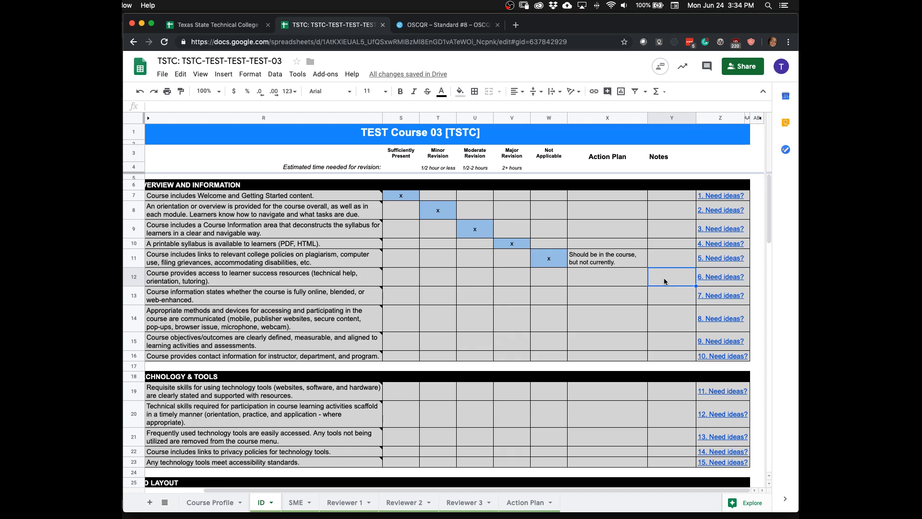
click(654, 247)
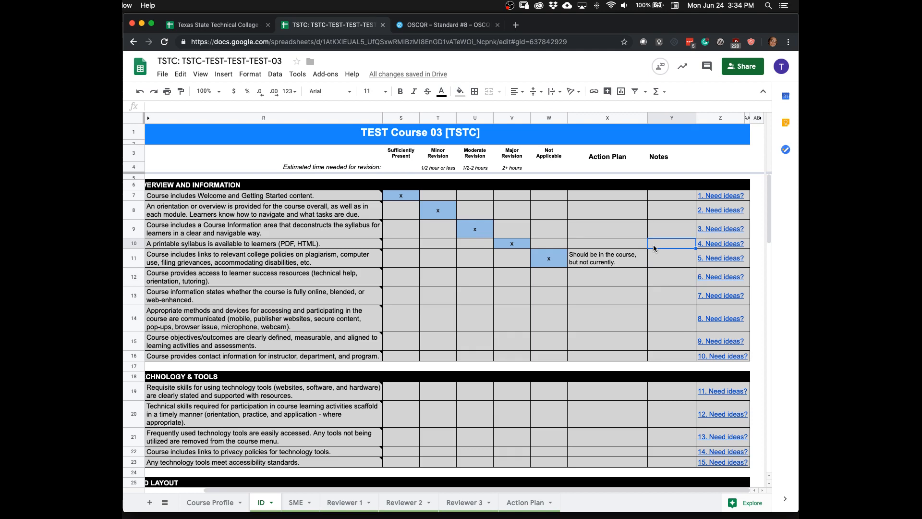
text(Int)
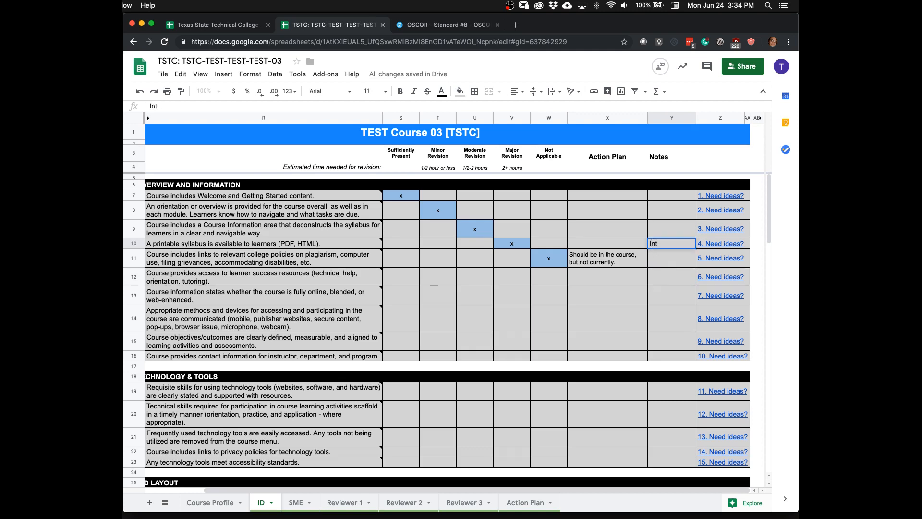
text(ro module)
key(Tab)
key(shift+Tab)
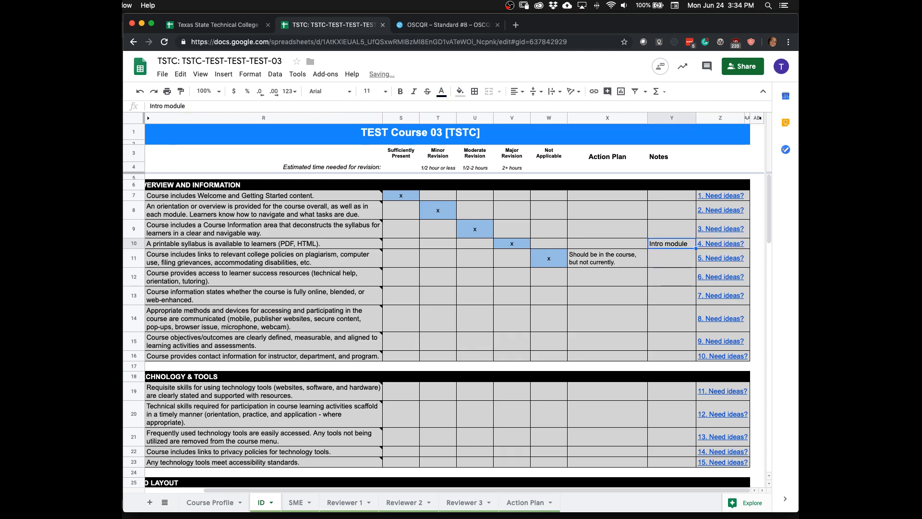
key(Down)
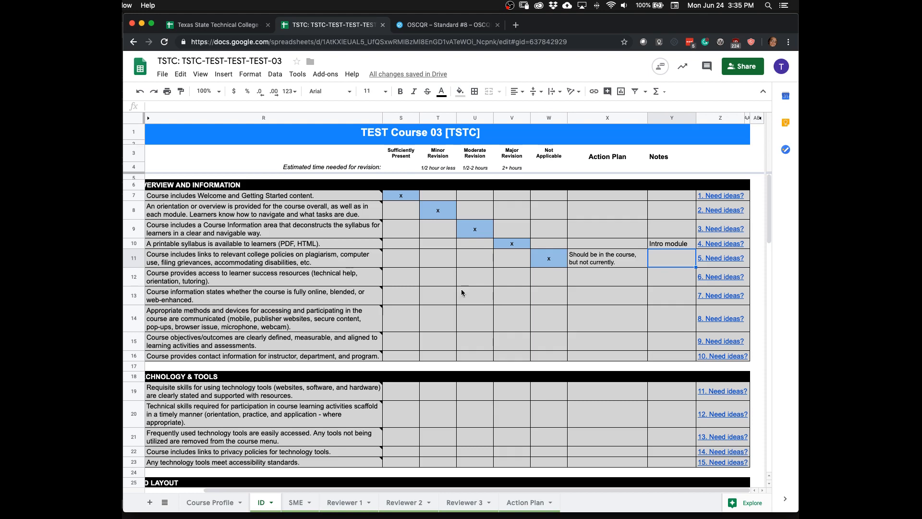
Enter "1" under Sufficiently Present for standard 6 and "2" under Minor Revision for standard 7
click(405, 281)
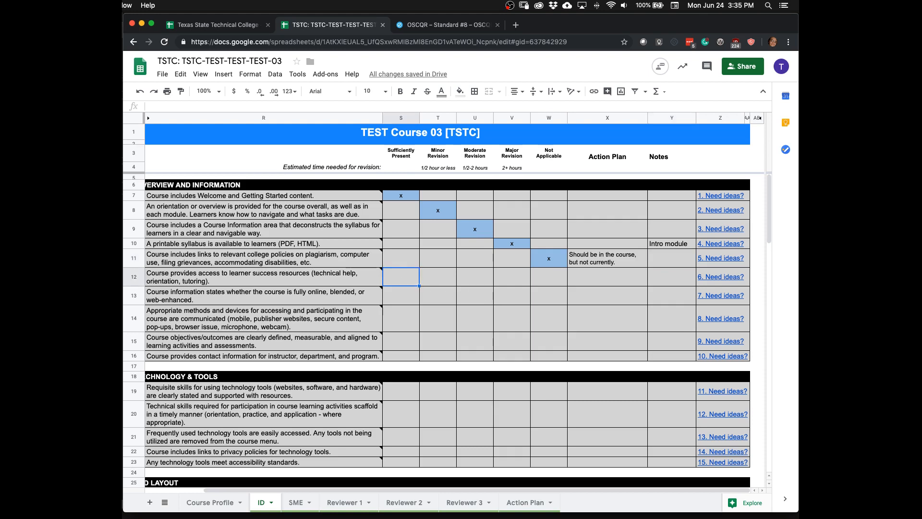
text(1)
key(Return)
key(Right)
text(2)
key(Right)
Under Moderate Revision, enter "d" for standard 9 and "g" for standard 8
key(Down)
key(Down)
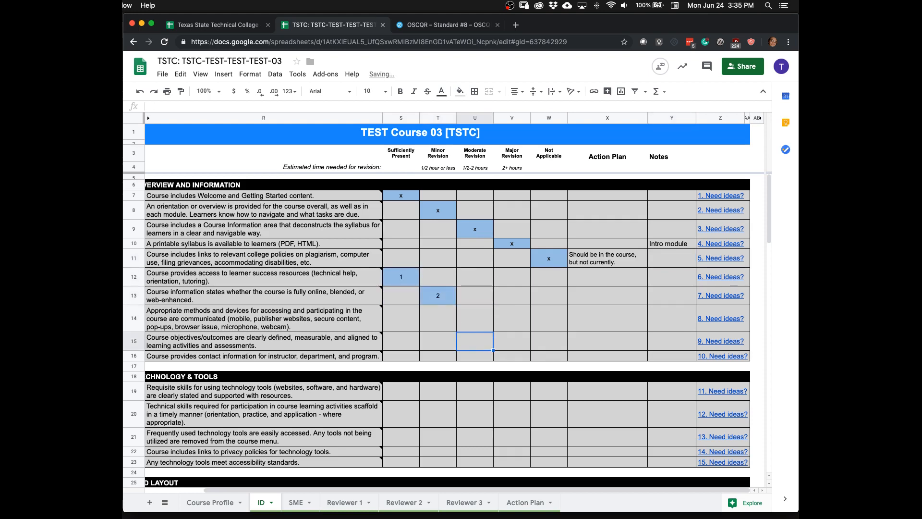
text(d)
key(Up)
text(g)
key(Right)
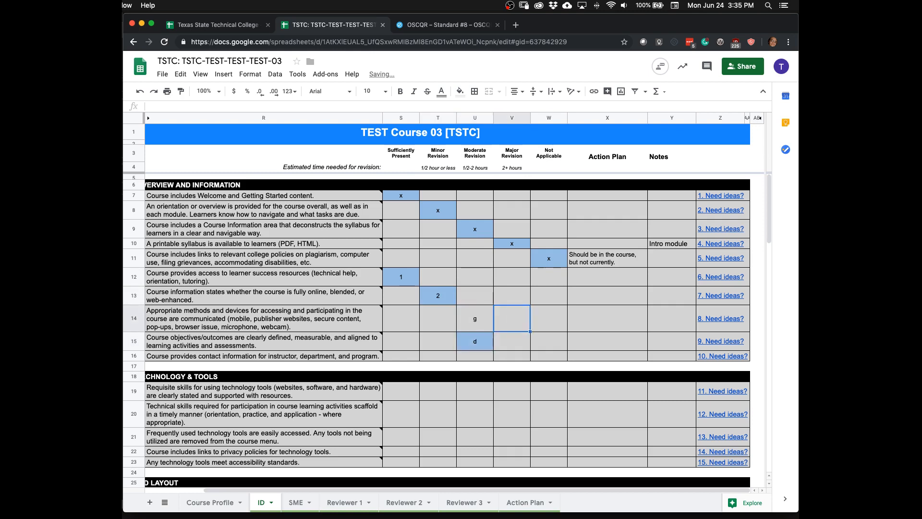
text(m)
key(Right)
key(Down)
key(Up)
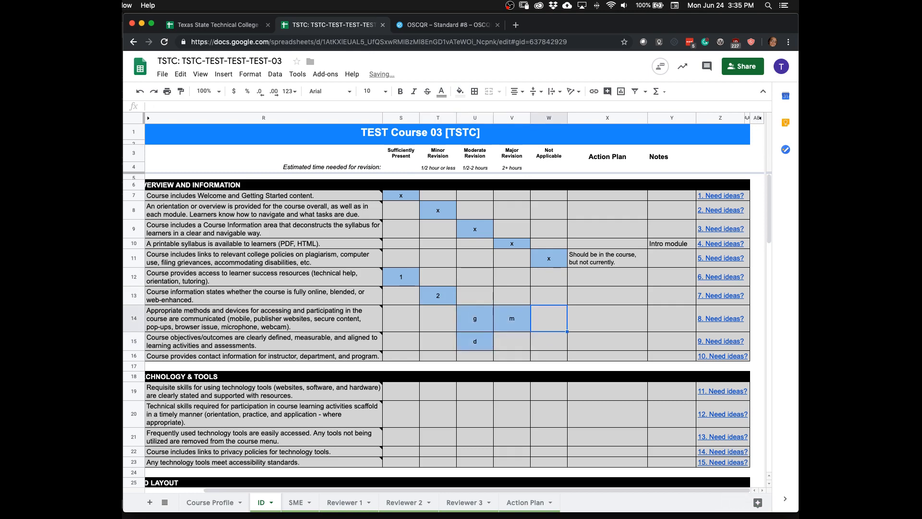
key(Left)
key(Delete)
Mark standard 10 as Major Revision with a "*"
key(Left)
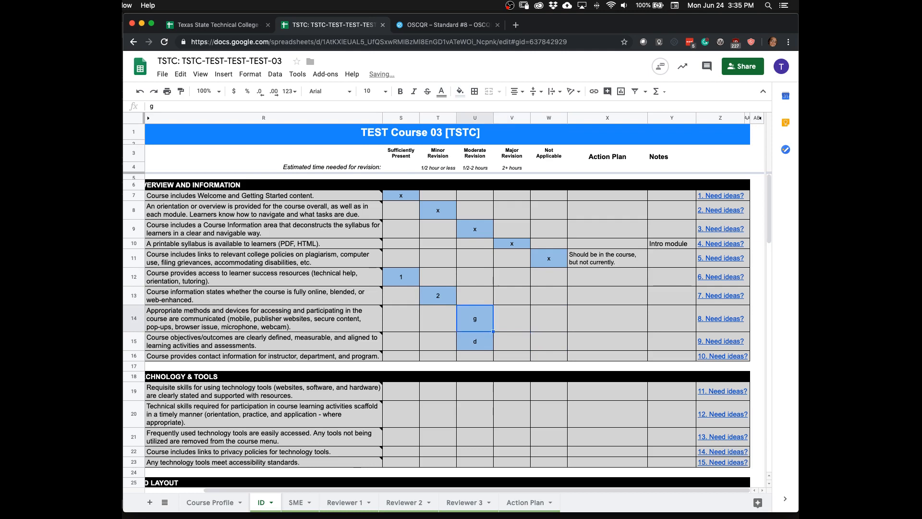
key(Down)
key(Down)
key(Right)
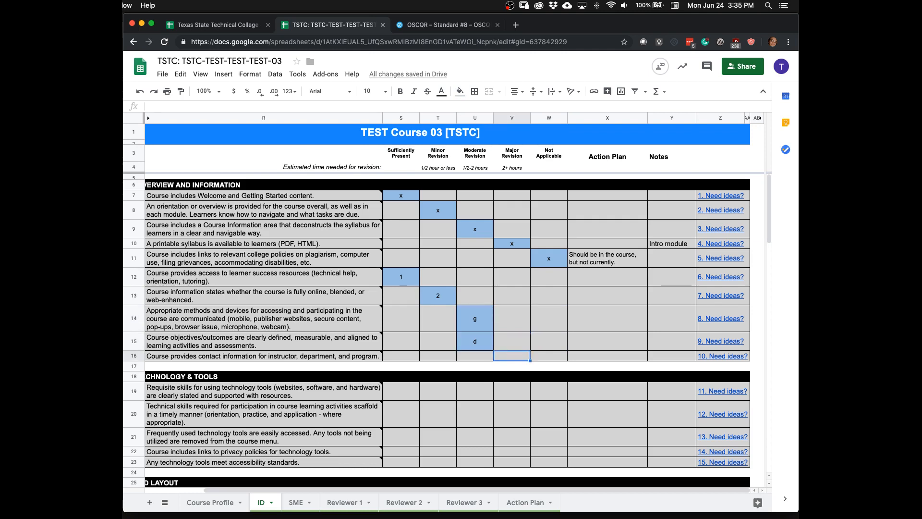
text(*)
key(Right)
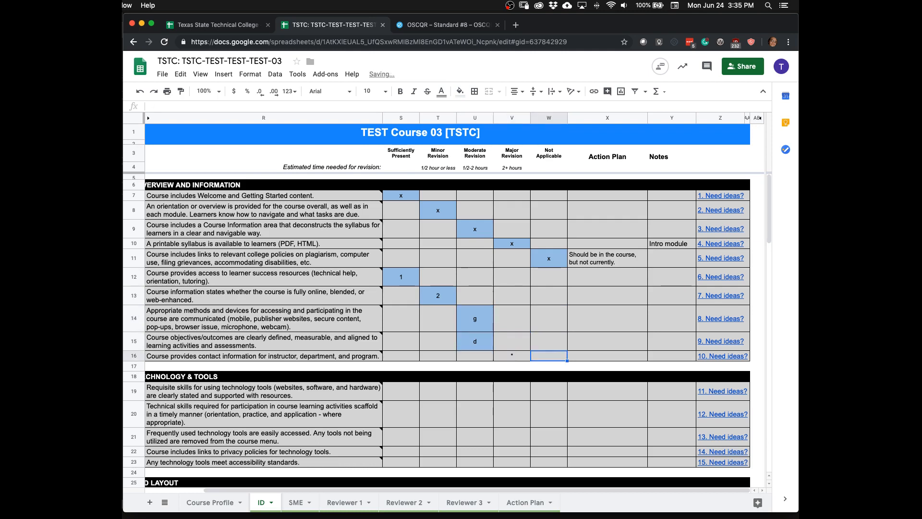